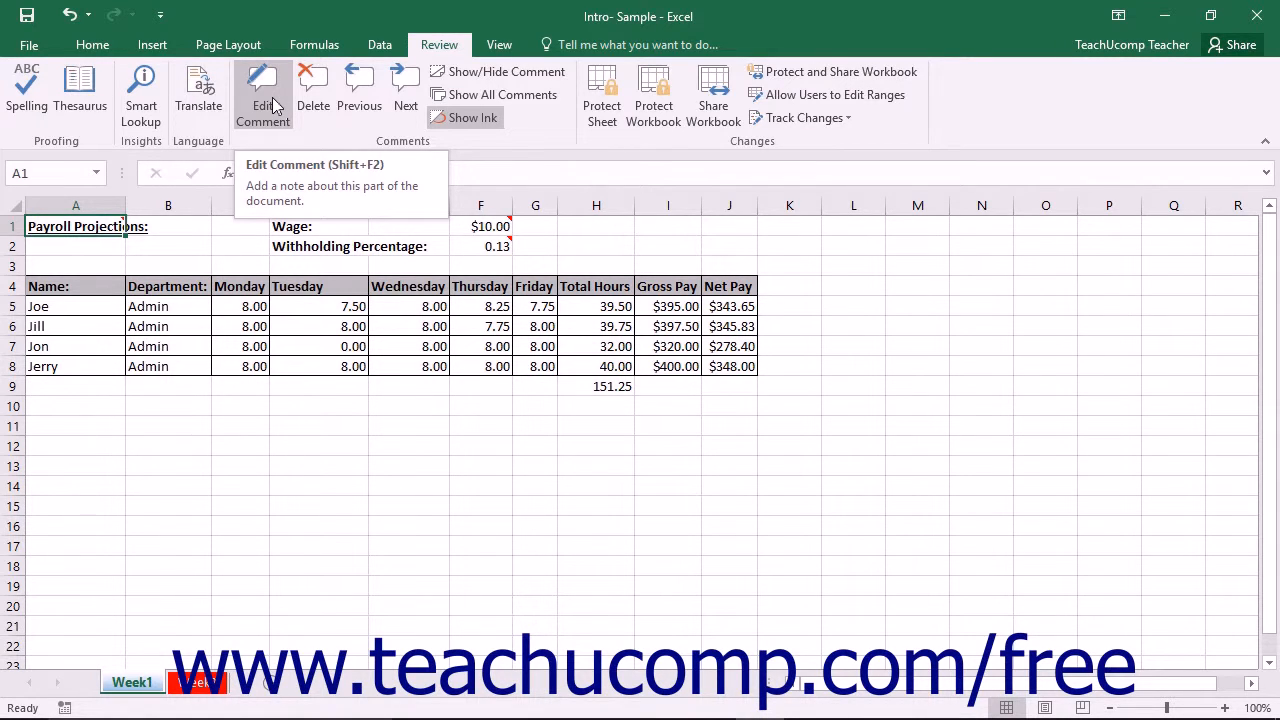
{"action": "left_click", "coordinate": [178, 231]}
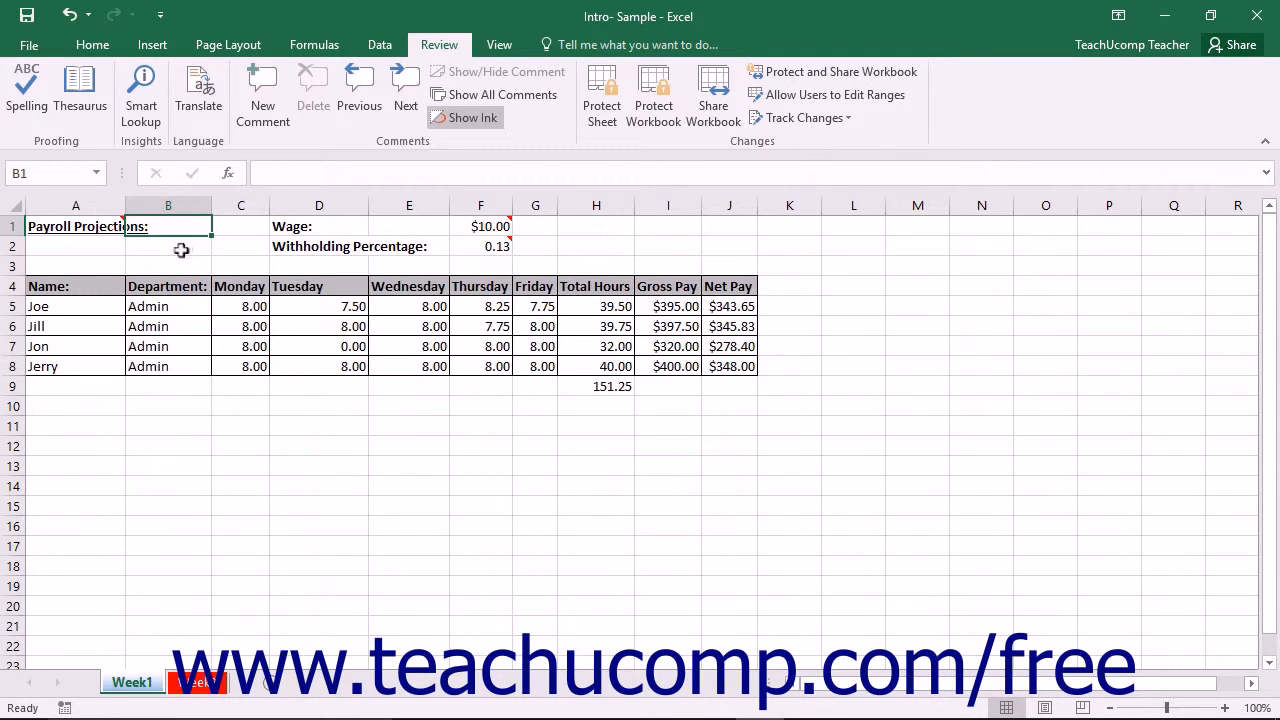
{"action": "left_click", "coordinate": [182, 249]}
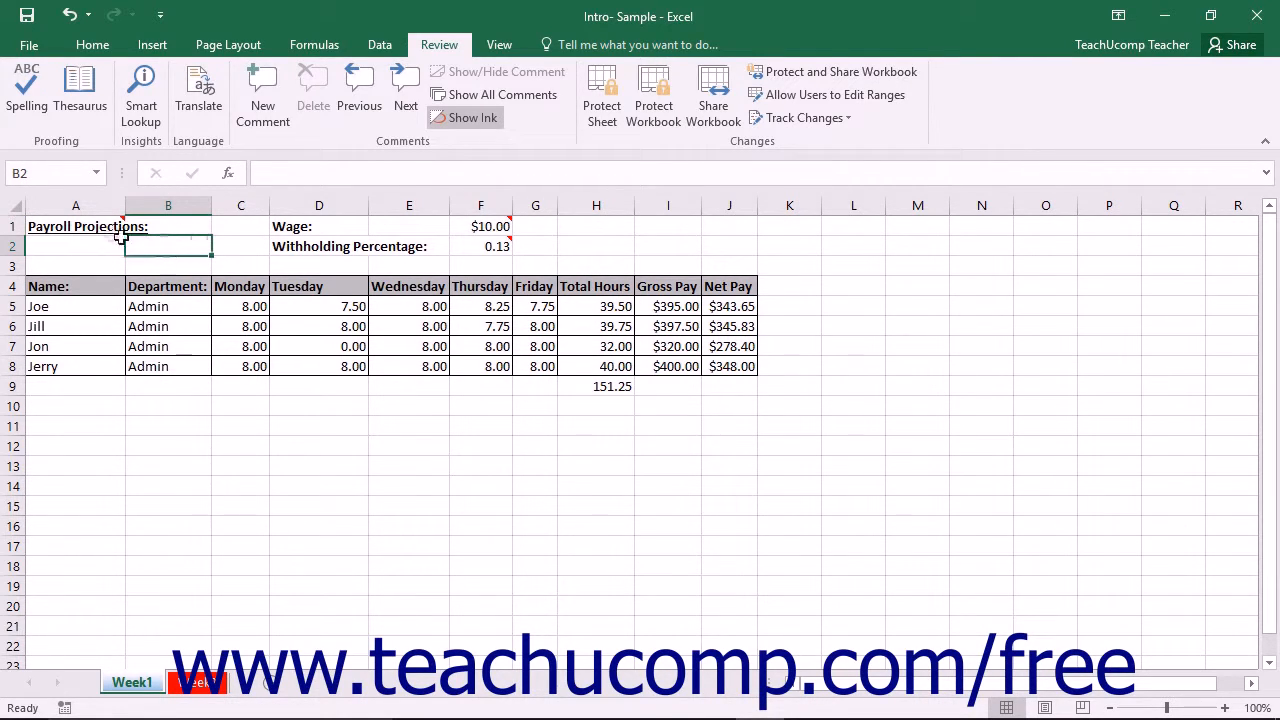
Insert a comment on cell H9 reading "I would like to move this formula out of the way o we can add more rows.".
{"action": "mouse_move", "coordinate": [97, 226]}
{"action": "mouse_move", "coordinate": [463, 226]}
{"action": "left_click", "coordinate": [577, 392]}
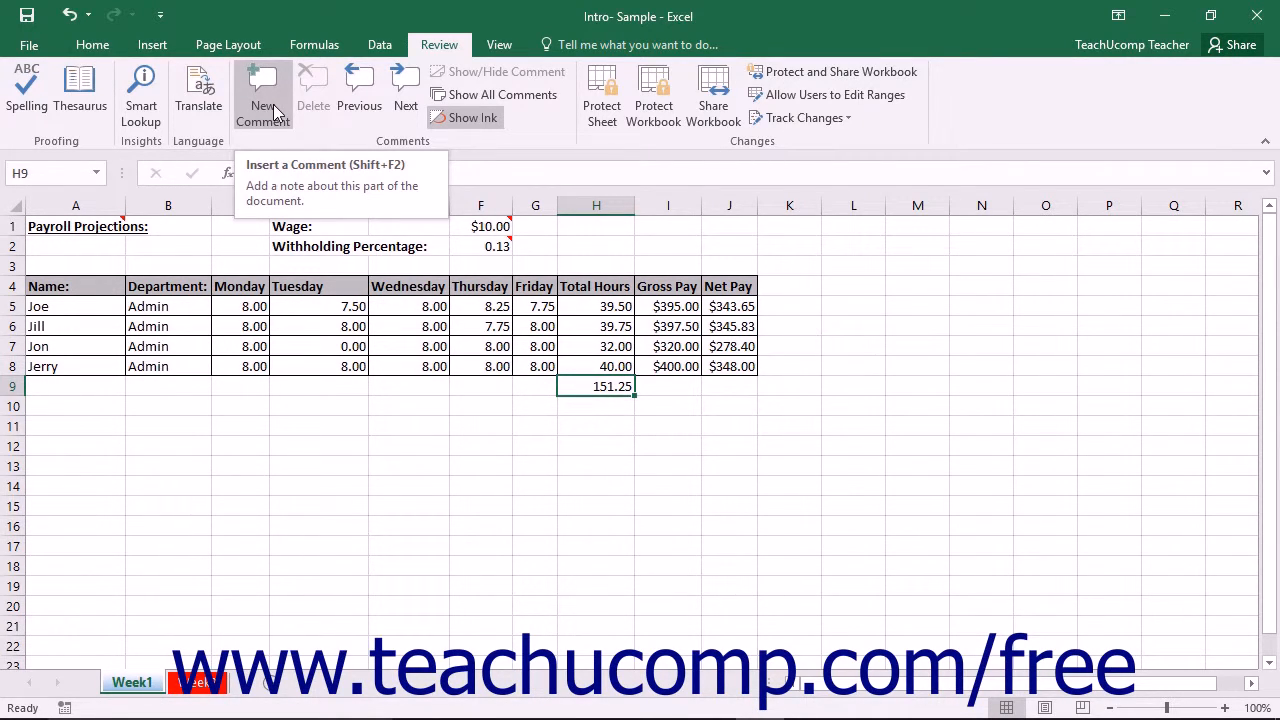
{"action": "right_click", "coordinate": [595, 392]}
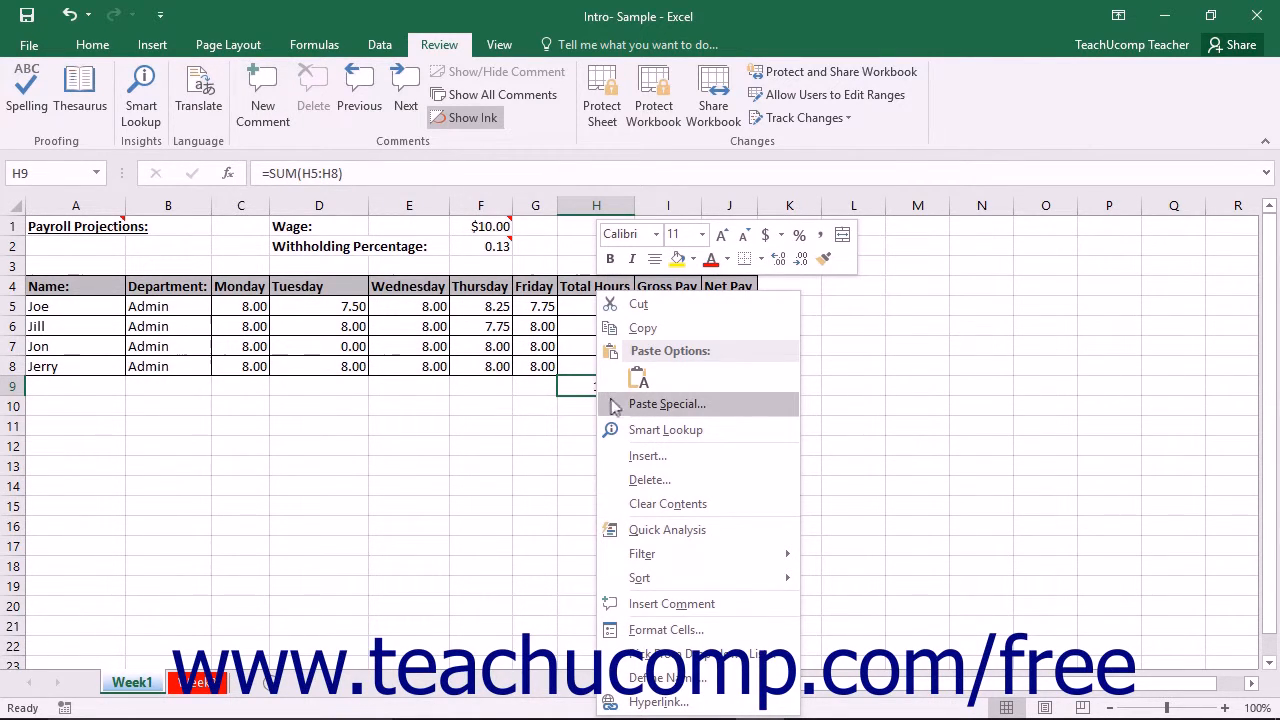
{"action": "left_click", "coordinate": [699, 610]}
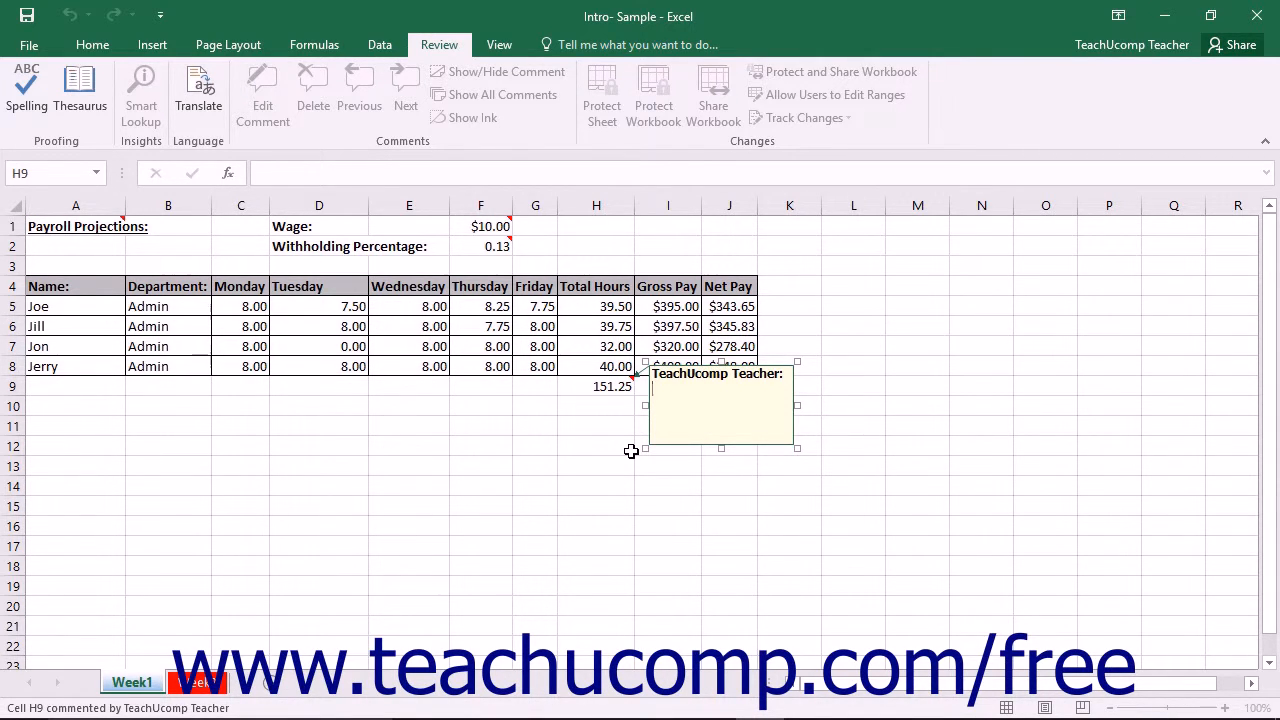
{"action": "type", "text": "I would like to move this formula out of the way so we can add more rows."}
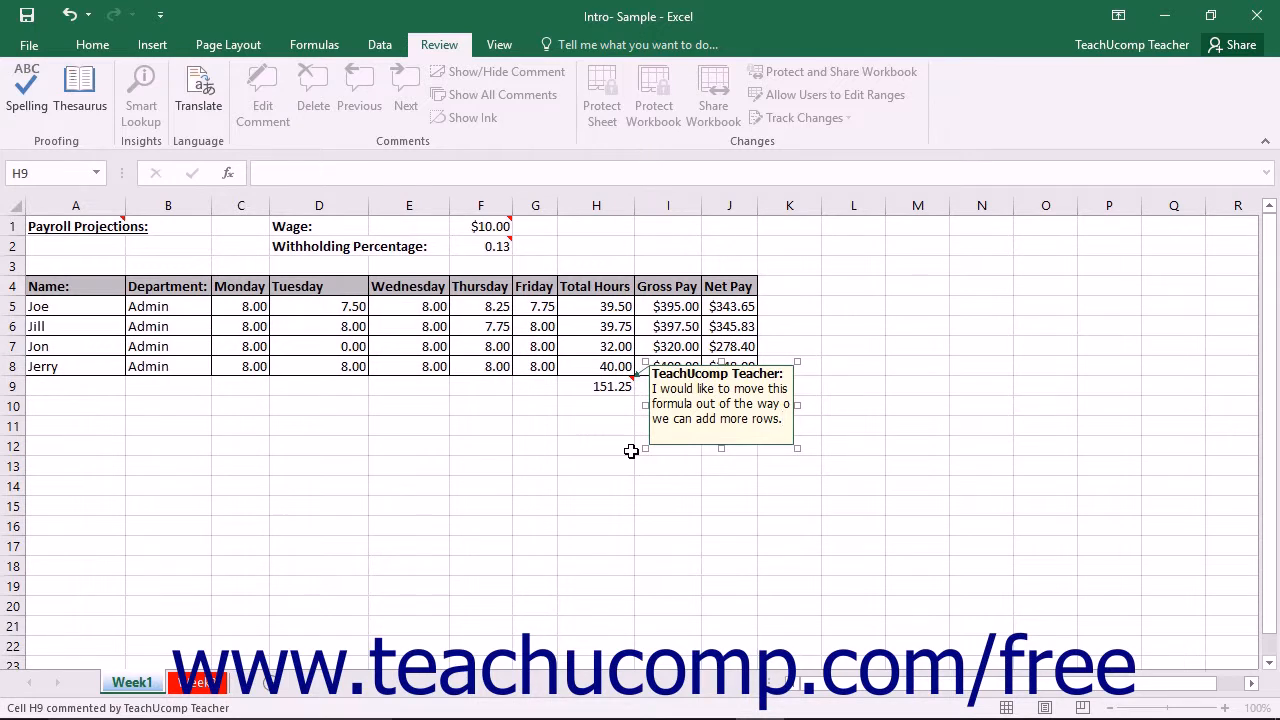
{"action": "left_click", "coordinate": [539, 388]}
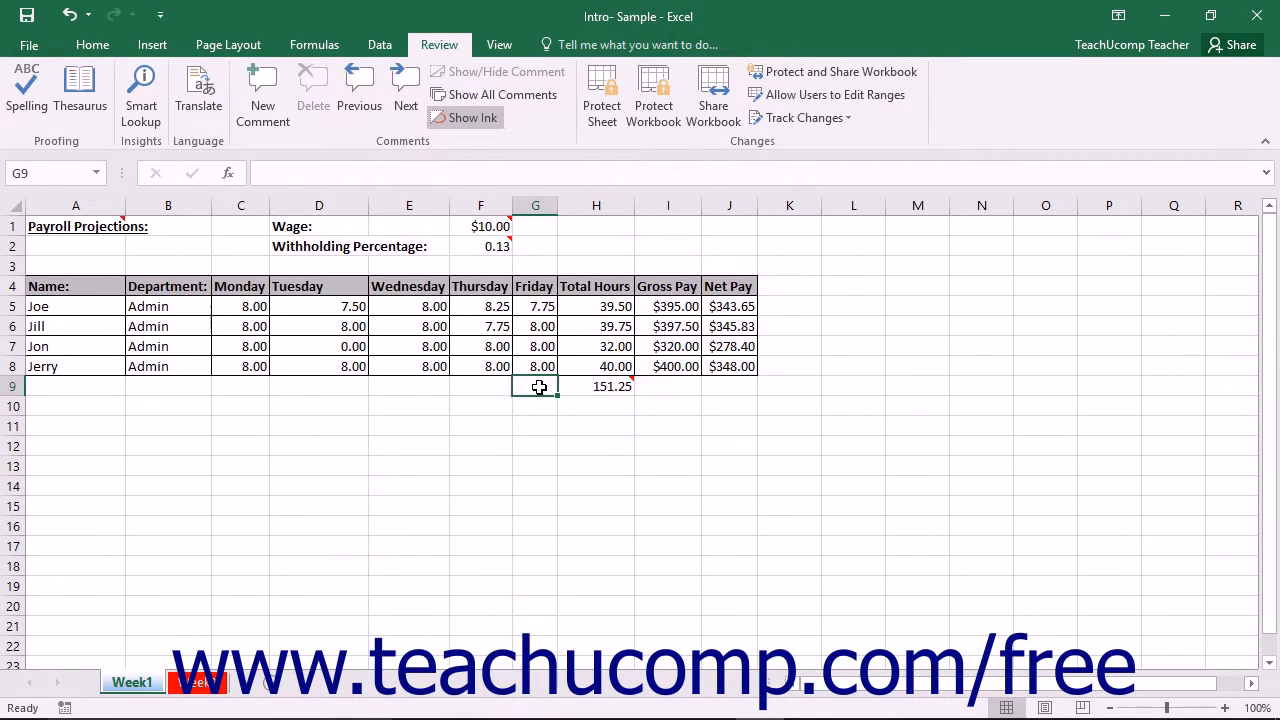
Correct the misspelled word in the withholding percentage comment on cell F2 so it reads "Should we edit this percentage?".
{"action": "mouse_move", "coordinate": [632, 387]}
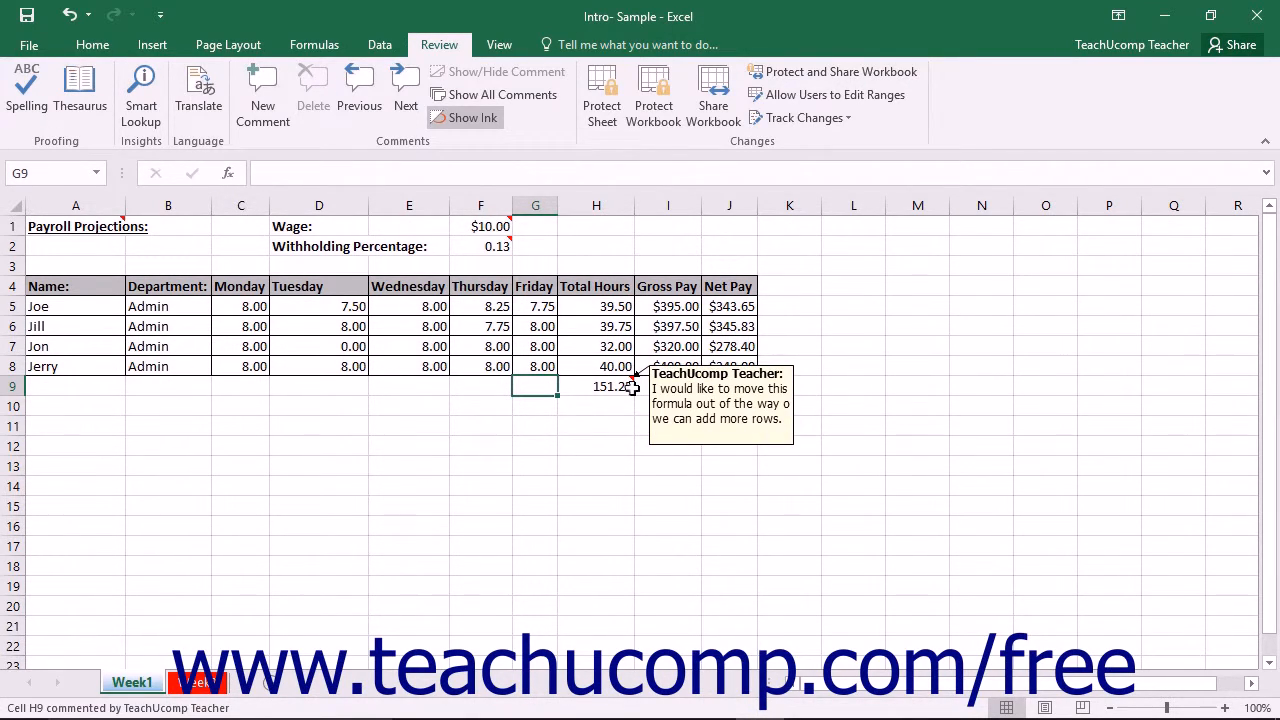
{"action": "left_click", "coordinate": [481, 253]}
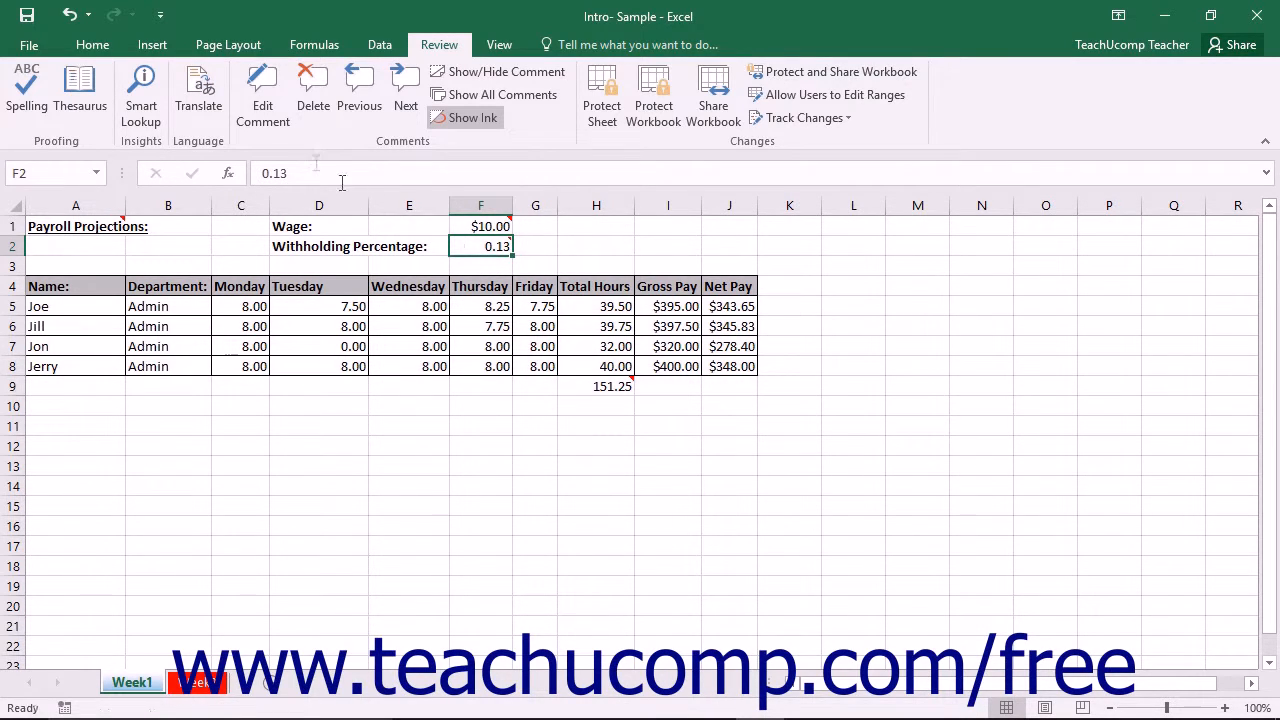
{"action": "left_click", "coordinate": [260, 113]}
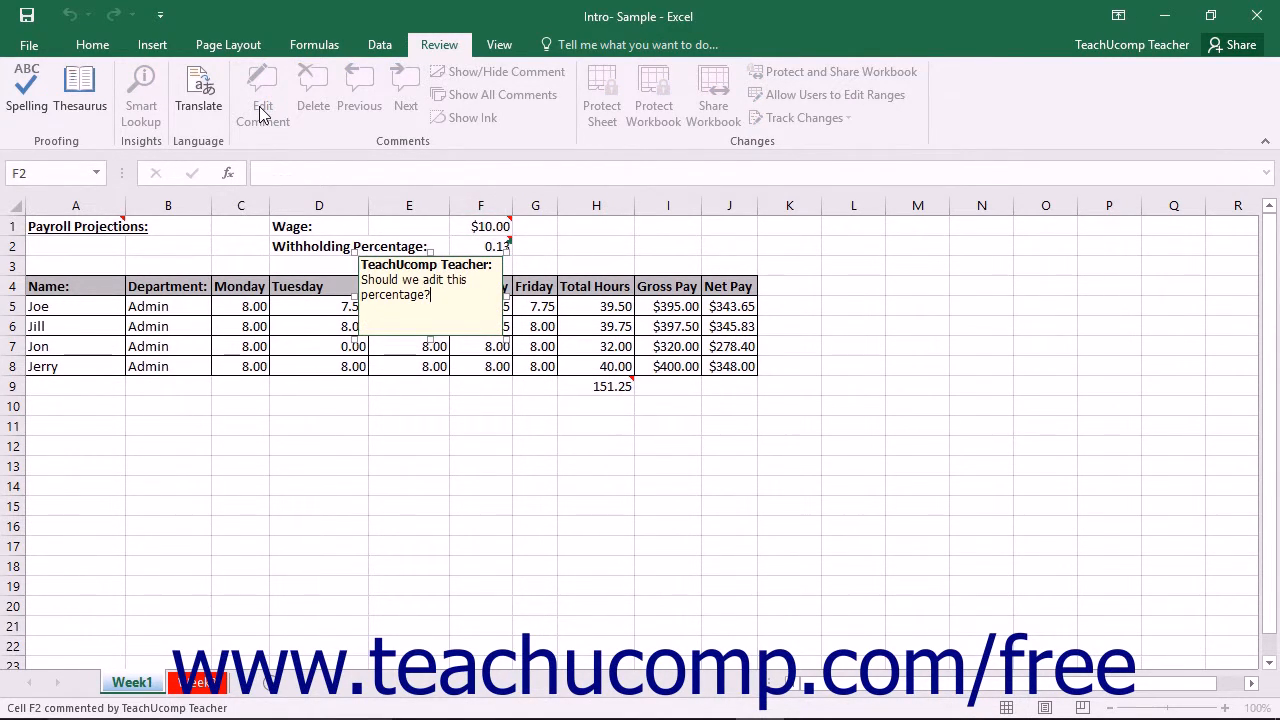
{"action": "left_click", "coordinate": [424, 281]}
{"action": "key", "text": "Delete"}
{"action": "type", "text": "edit"}
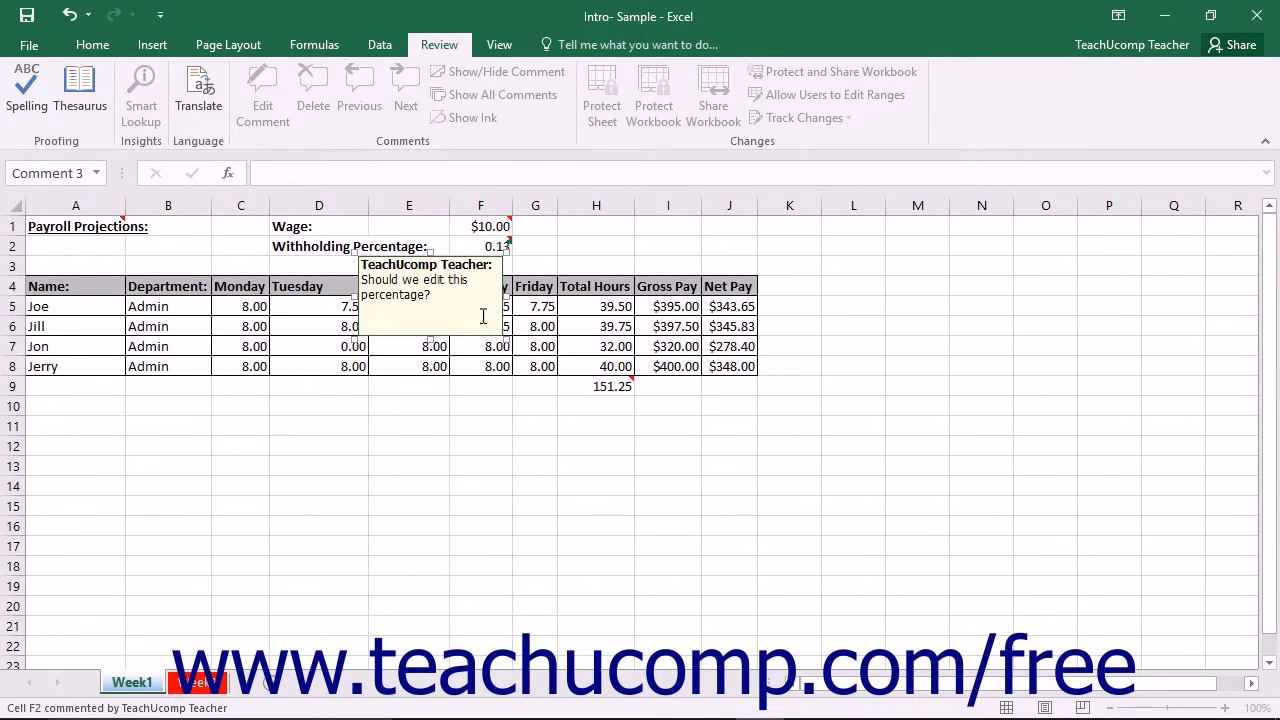
{"action": "left_click", "coordinate": [690, 262]}
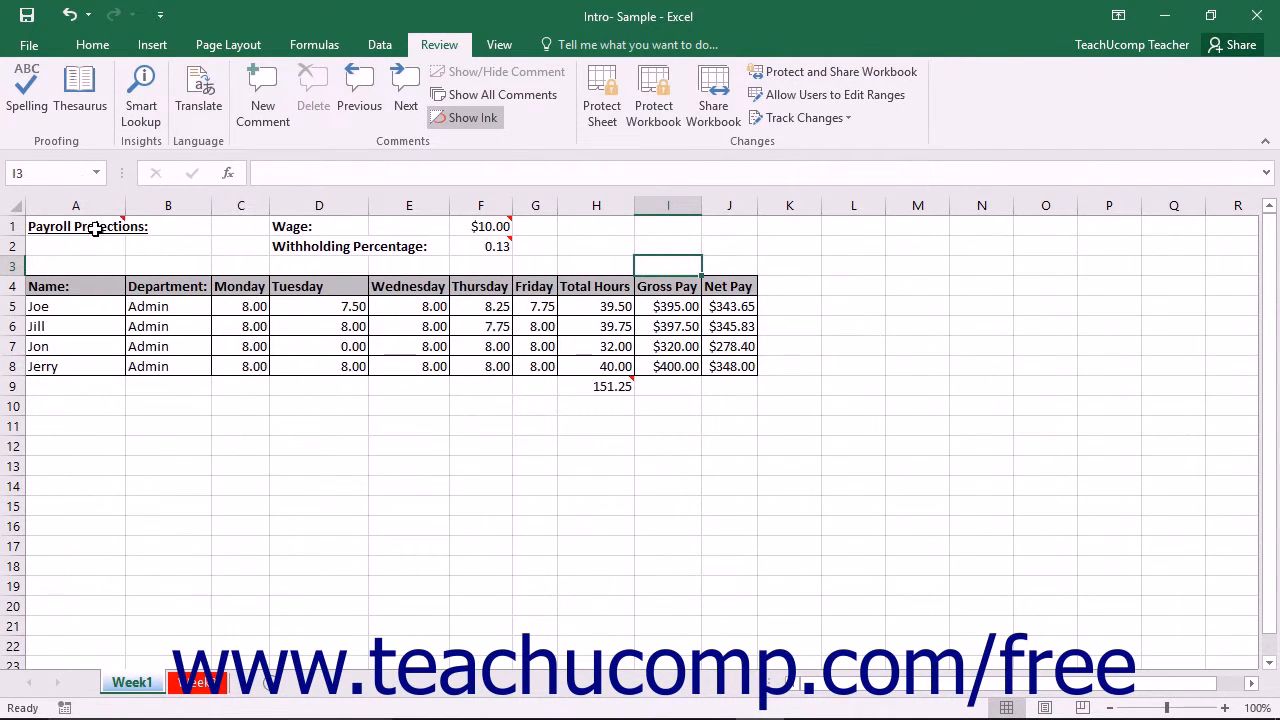
Delete the comment attached to the Payroll Projections title in cell A1.
{"action": "mouse_move", "coordinate": [95, 229]}
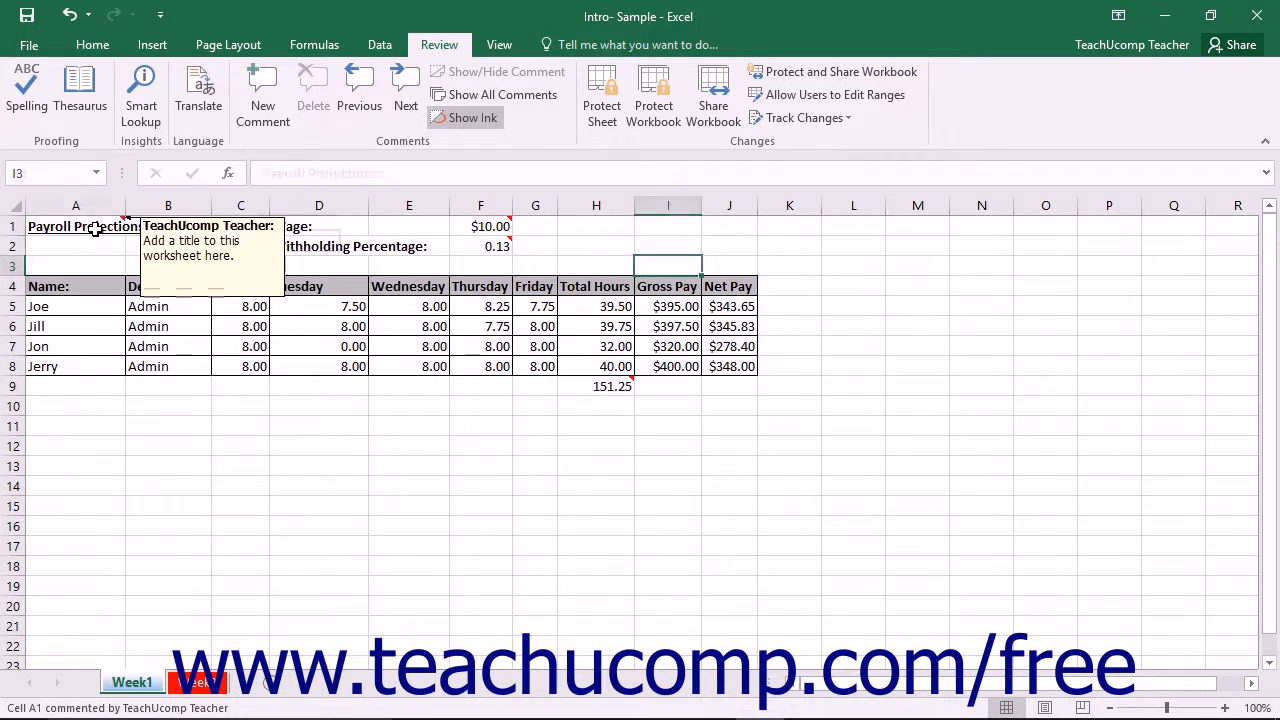
{"action": "left_click", "coordinate": [95, 229]}
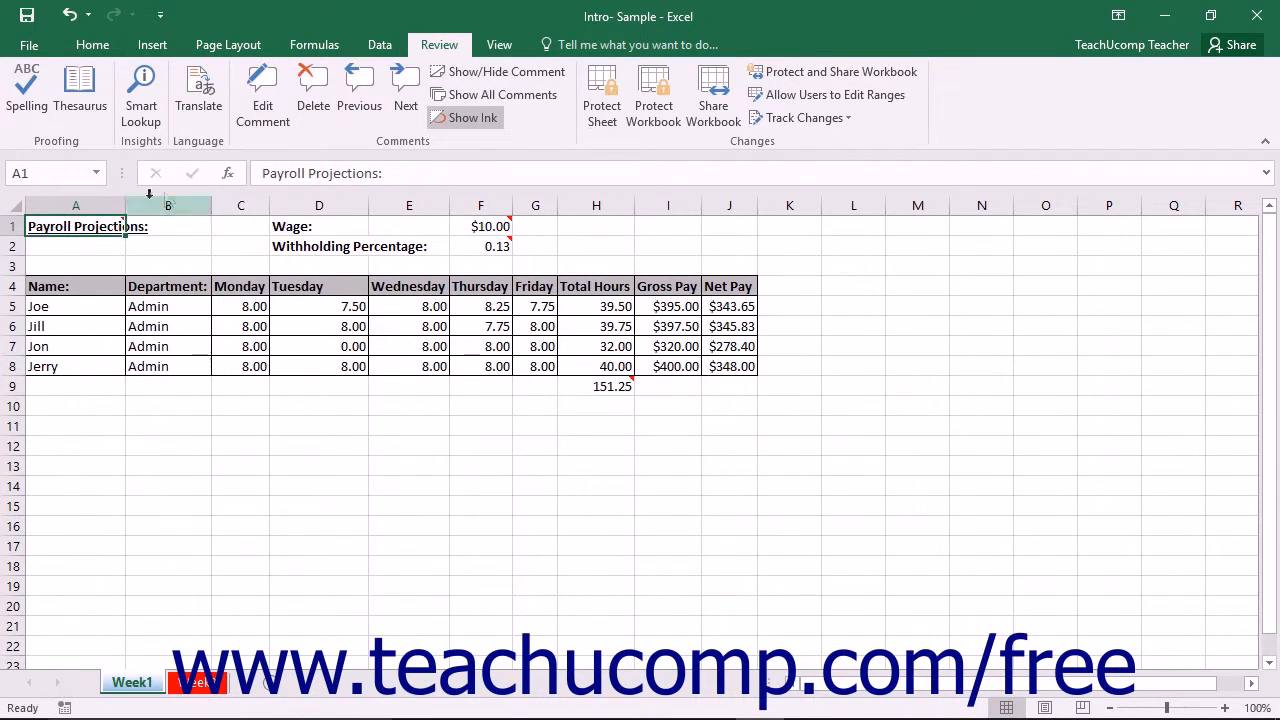
{"action": "left_click", "coordinate": [310, 110]}
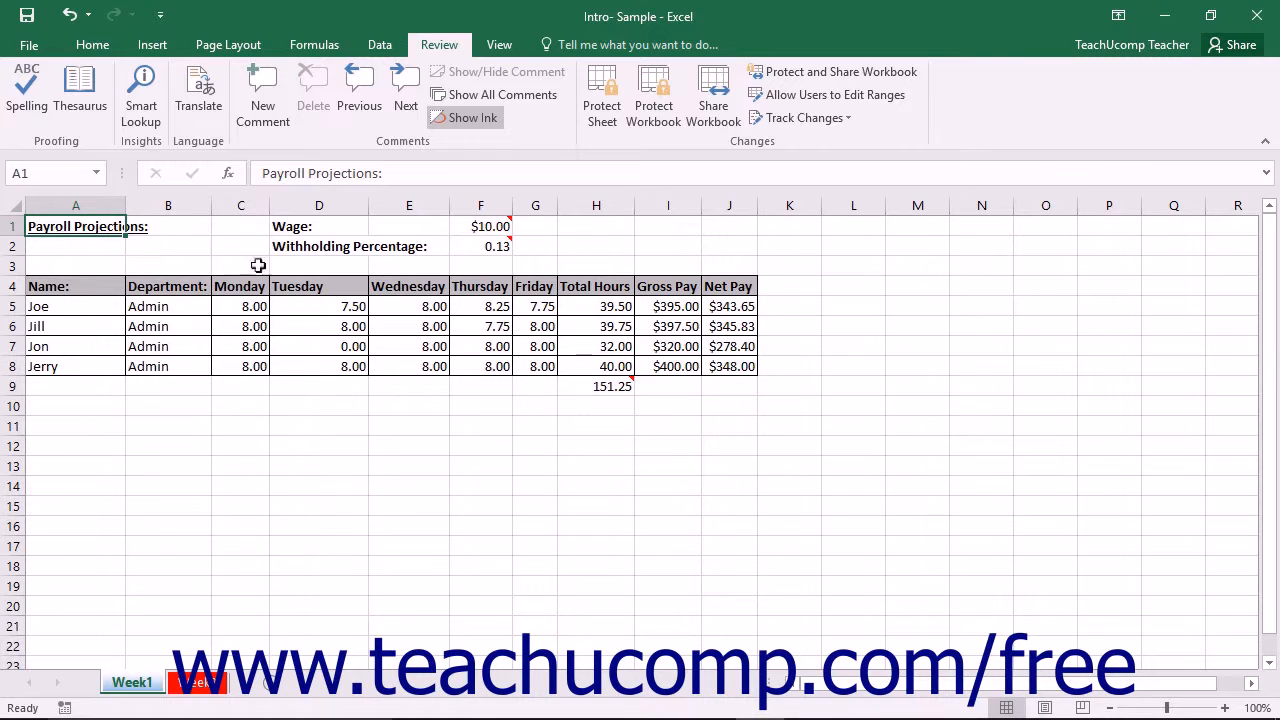
Step forward through all the comments in the workbook and decline to continue reviewing from the beginning.
{"action": "mouse_move", "coordinate": [482, 228]}
{"action": "left_click", "coordinate": [411, 107]}
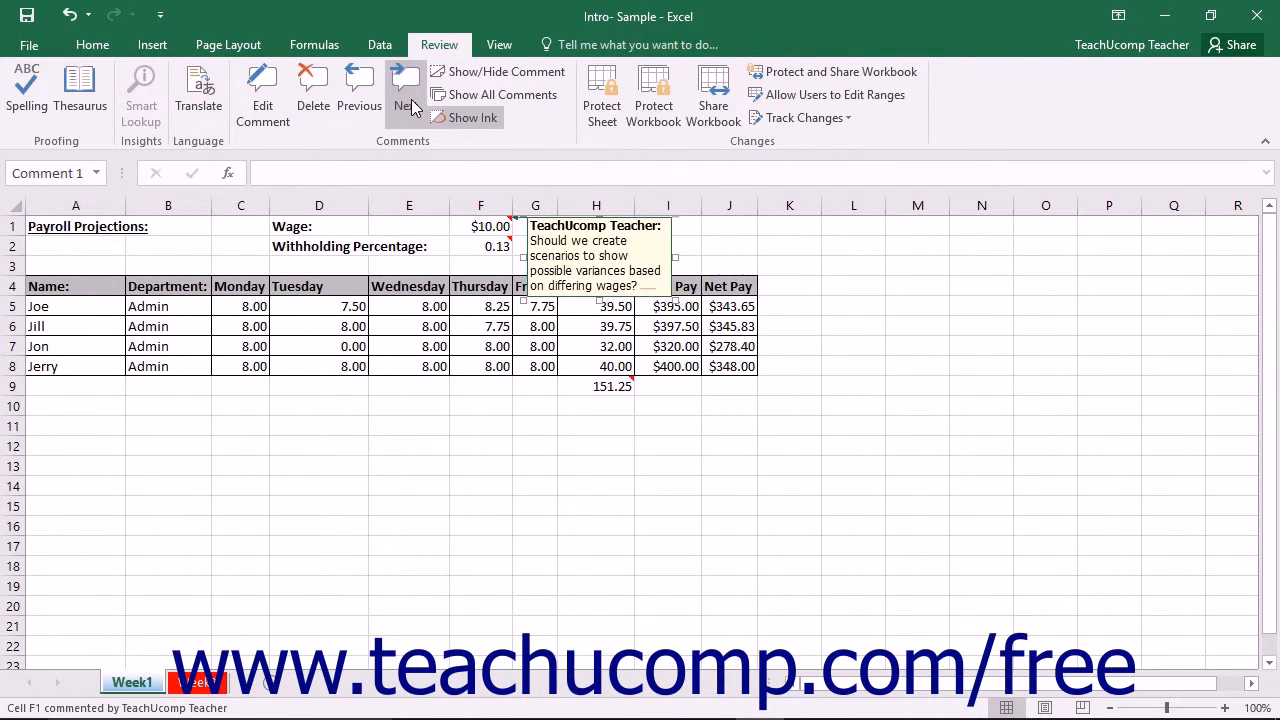
{"action": "left_click", "coordinate": [411, 107]}
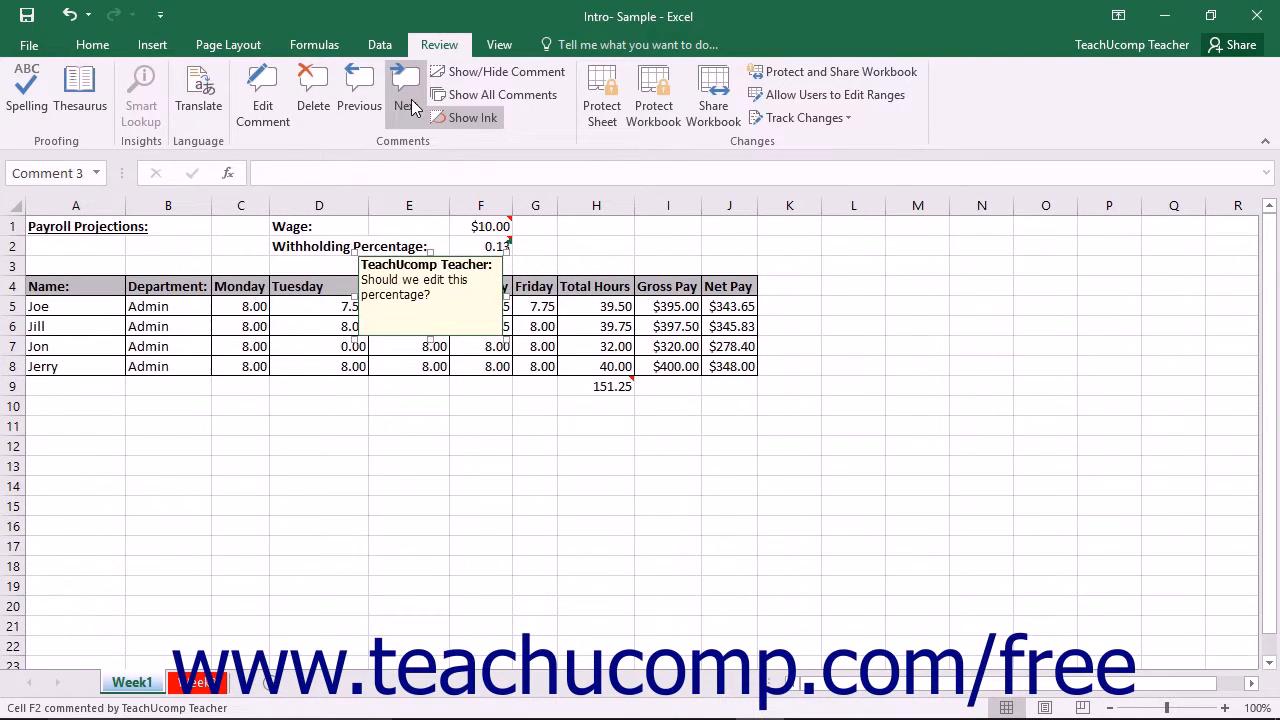
{"action": "left_click", "coordinate": [411, 107]}
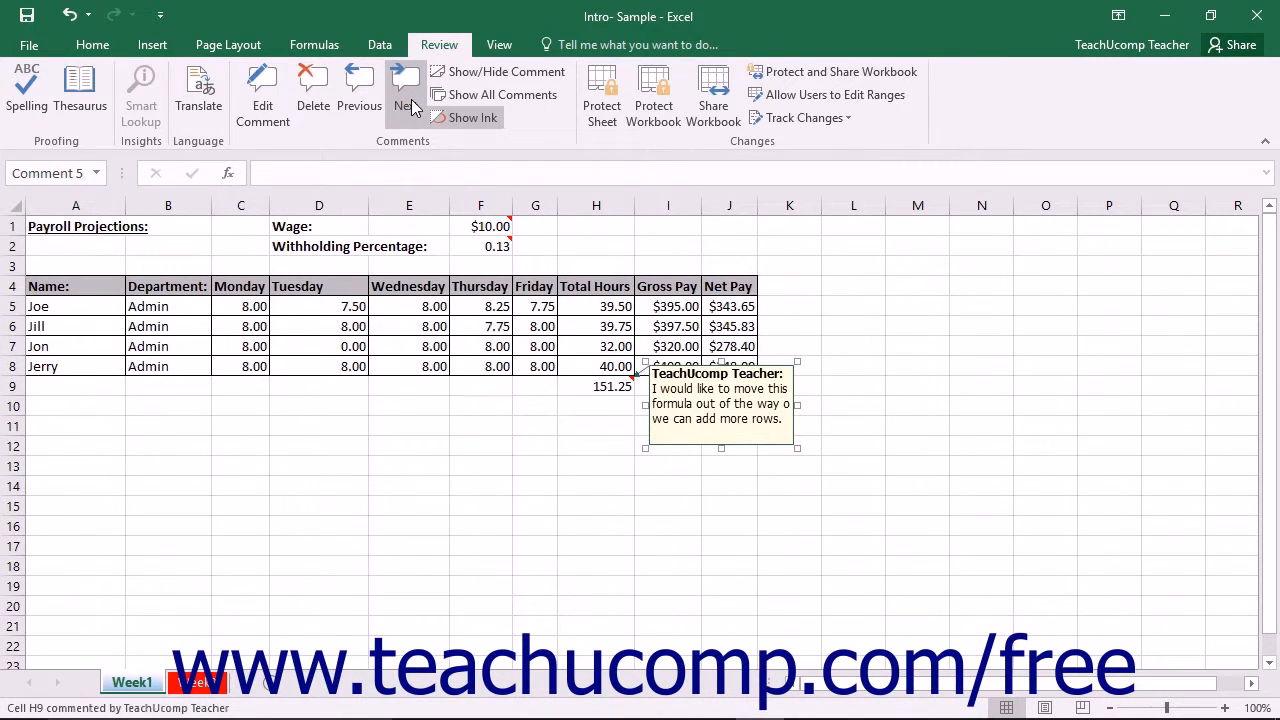
{"action": "left_click", "coordinate": [411, 107]}
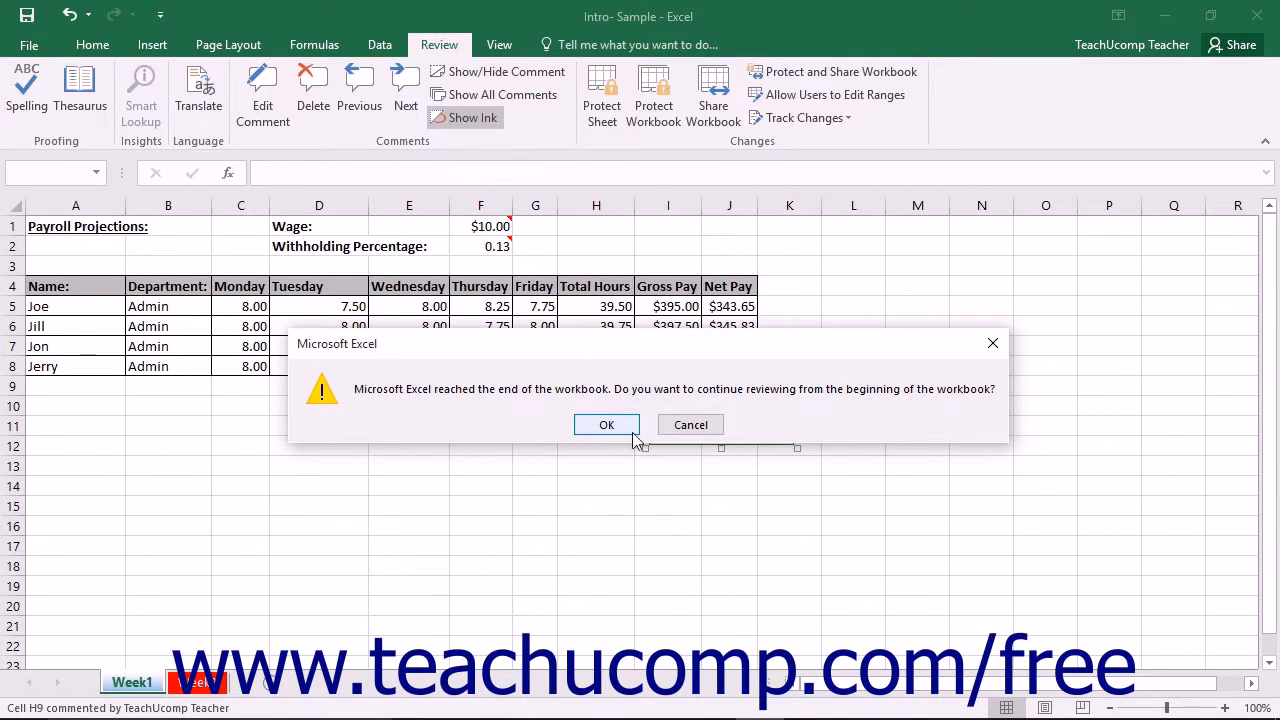
{"action": "left_click", "coordinate": [690, 427]}
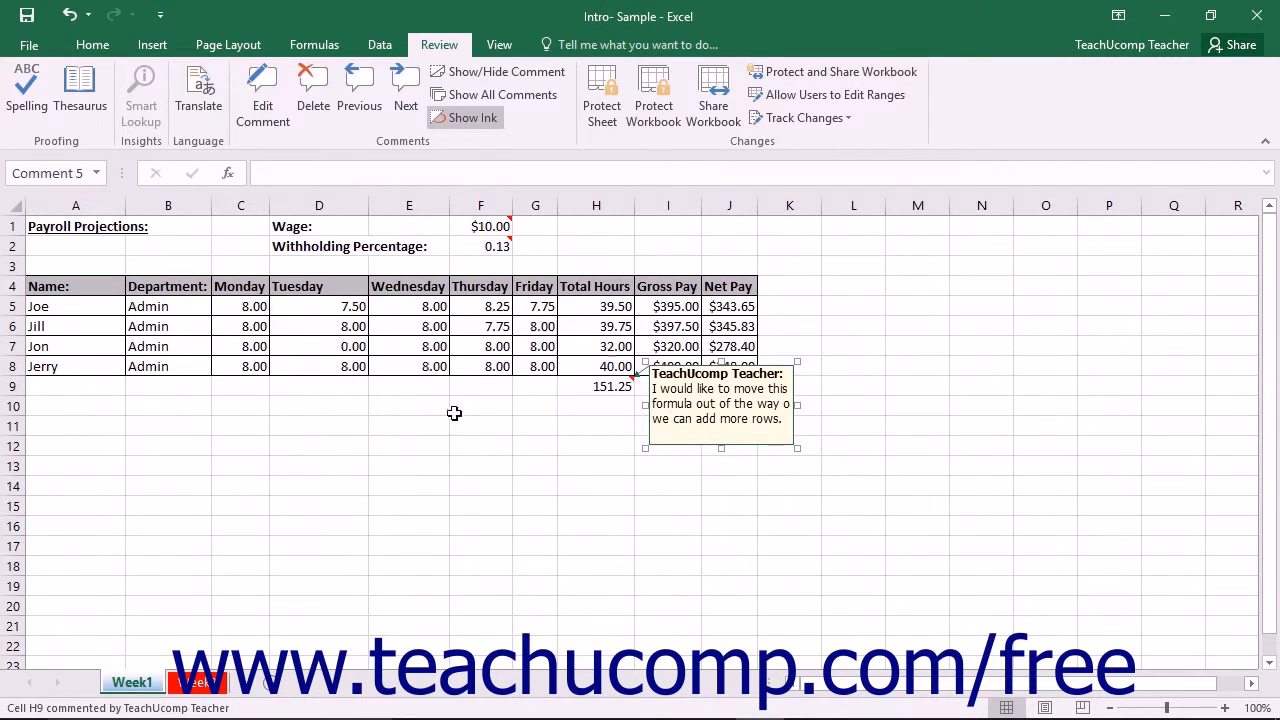
{"action": "left_click", "coordinate": [414, 399]}
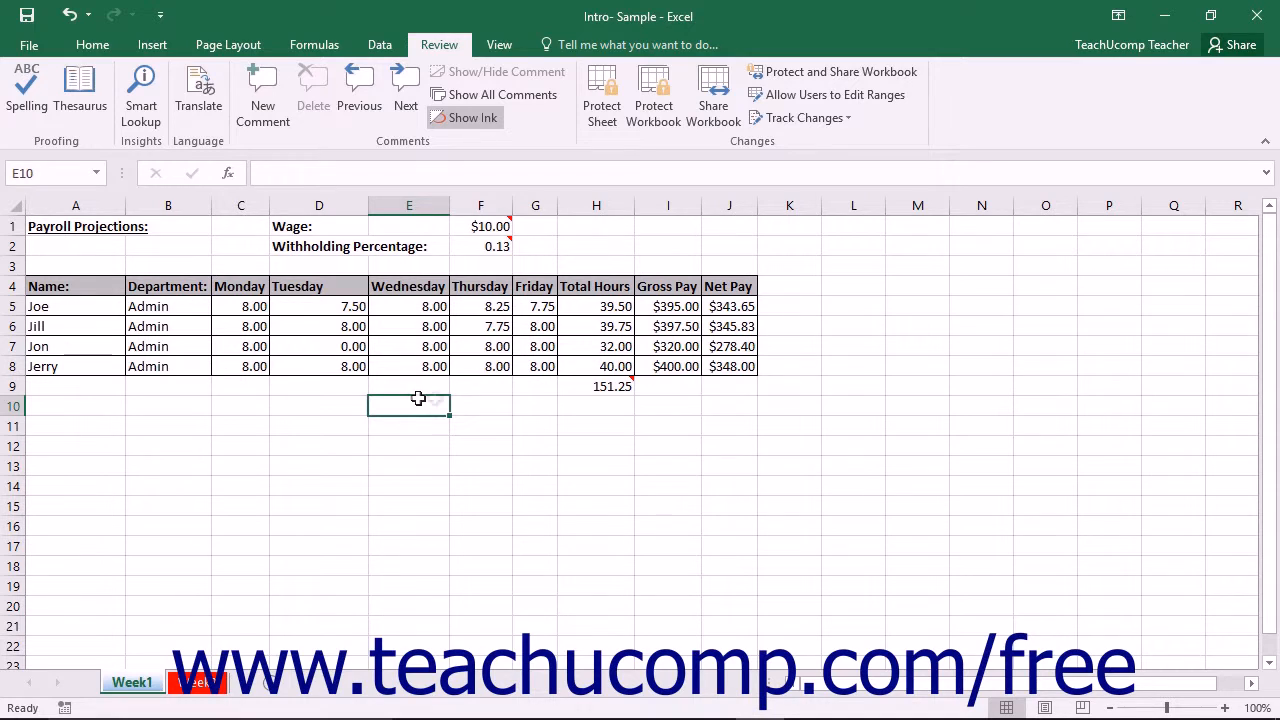
Show the individual comment on cell H9 persistently, and hide it again.
{"action": "left_click", "coordinate": [591, 384]}
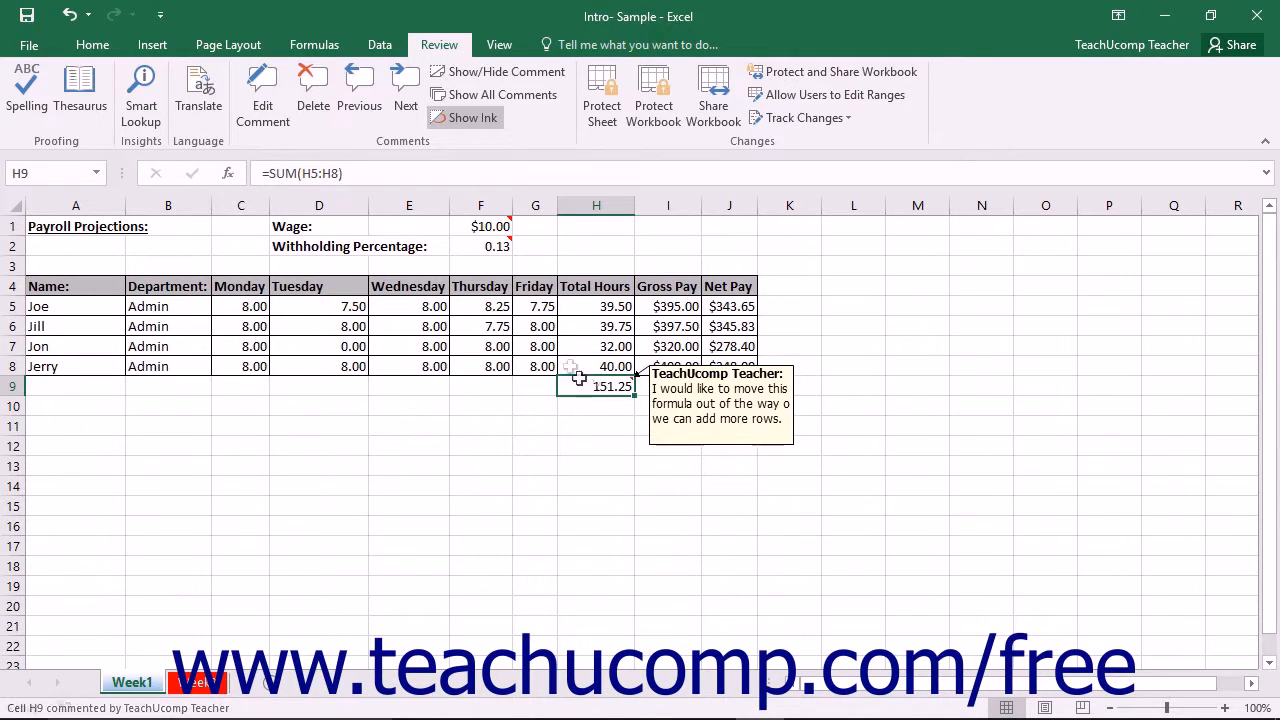
{"action": "left_click", "coordinate": [514, 78]}
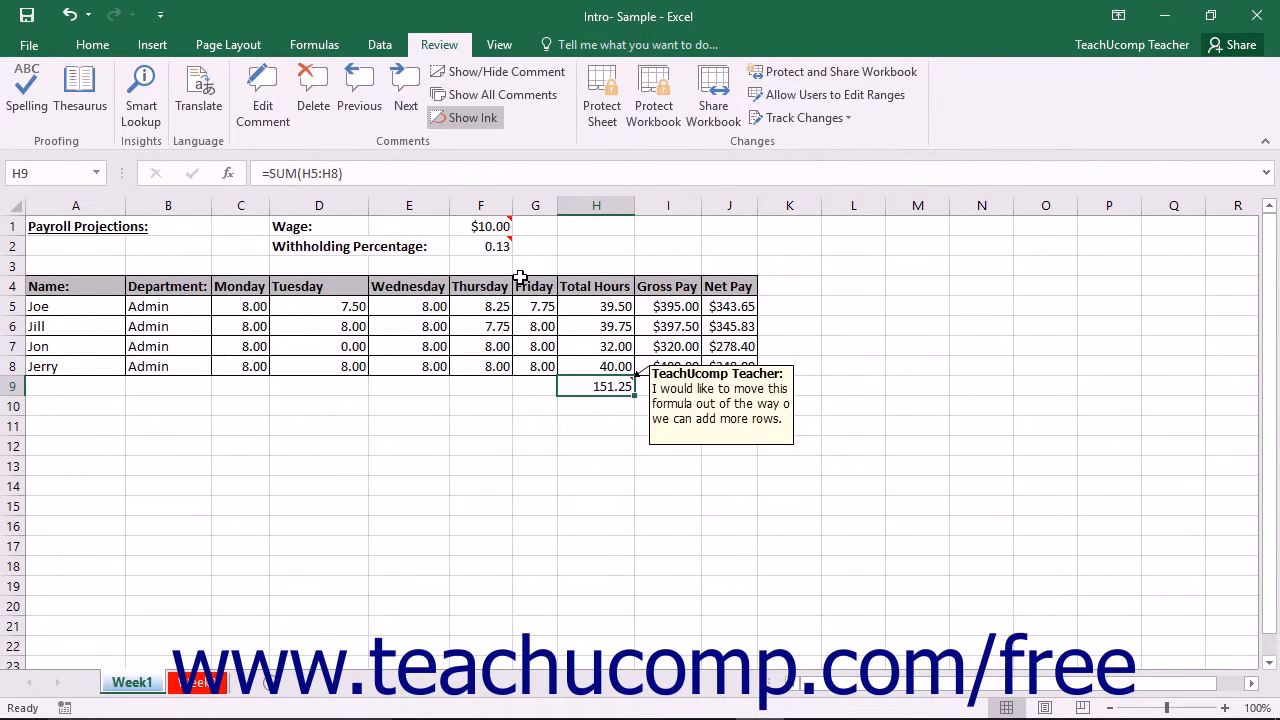
{"action": "left_click", "coordinate": [484, 75]}
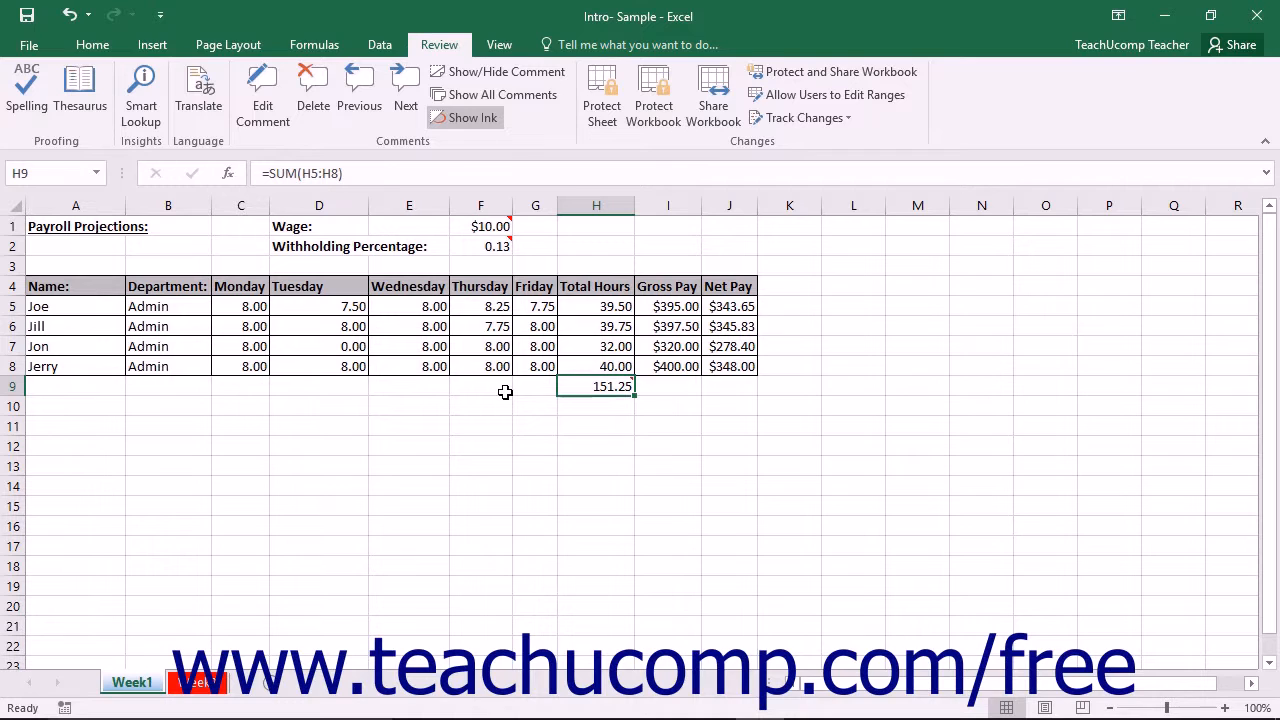
Display all comments on the sheet and move the withholding percentage comment over the Monday and Tuesday columns.
{"action": "left_click", "coordinate": [503, 90]}
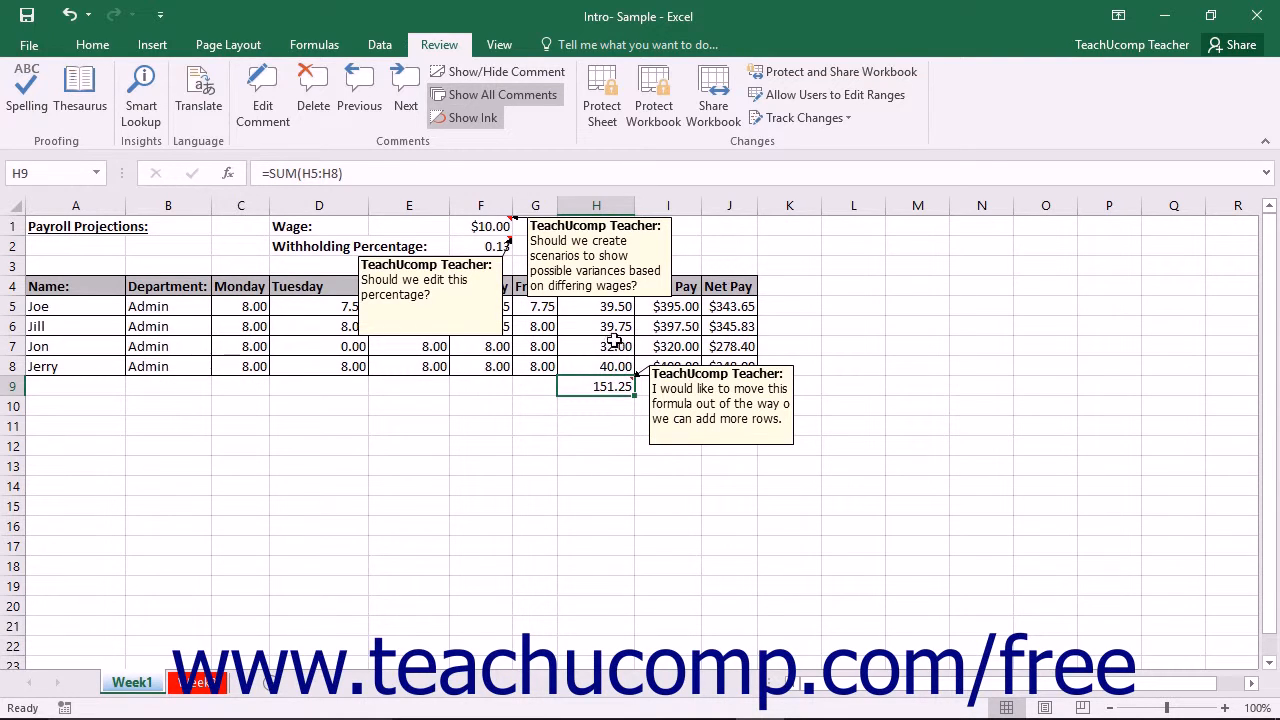
{"action": "left_click", "coordinate": [502, 320]}
{"action": "left_click_drag", "start_coordinate": [502, 320], "coordinate": [348, 334]}
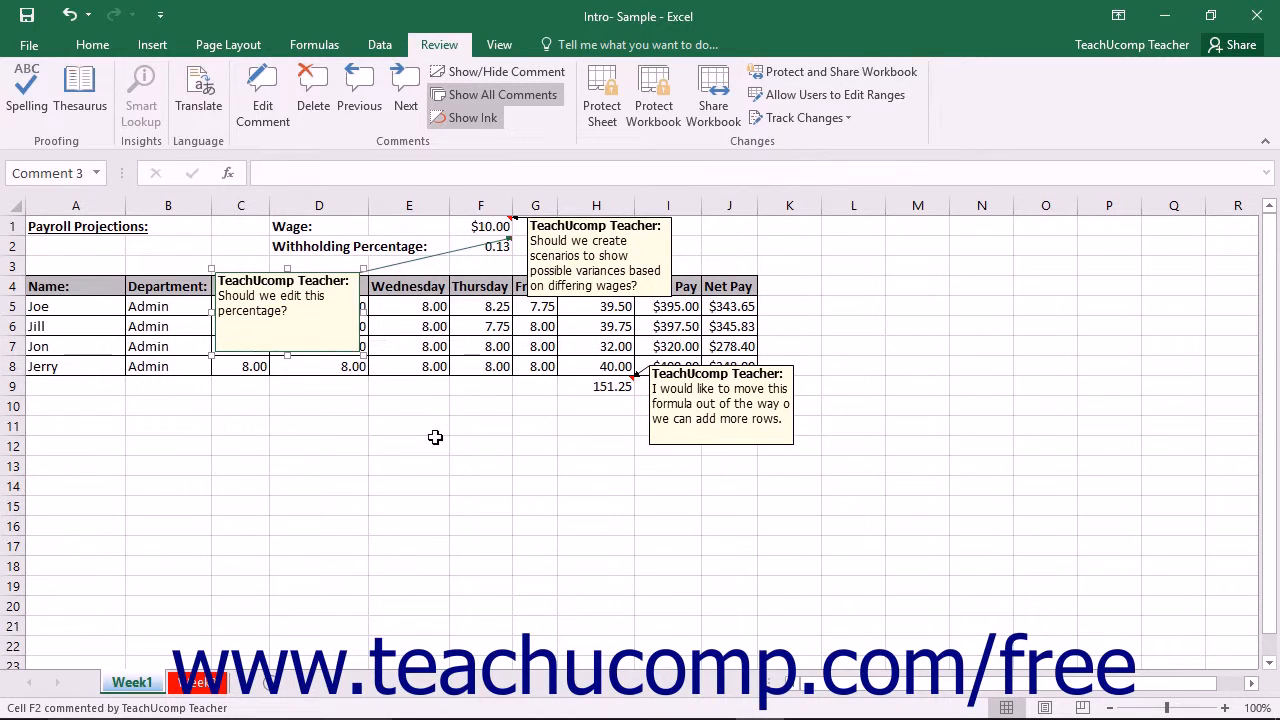
{"action": "left_click", "coordinate": [529, 100]}
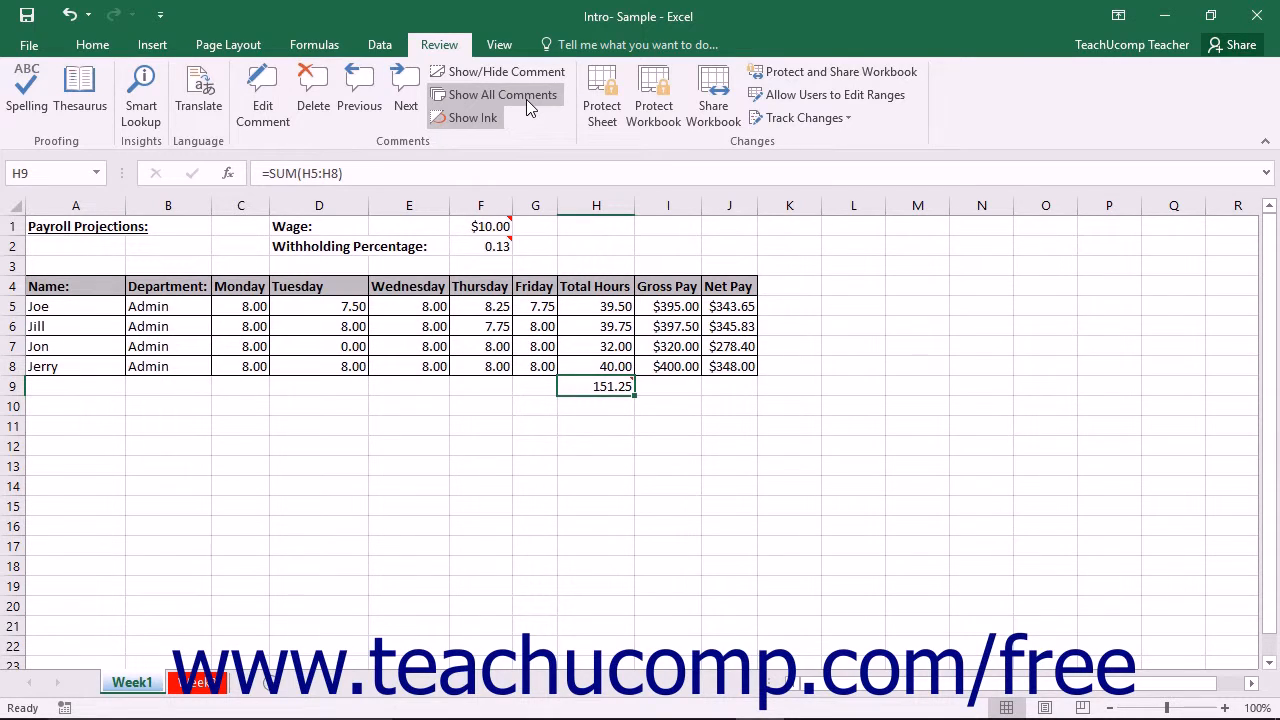
{"action": "left_click", "coordinate": [528, 101]}
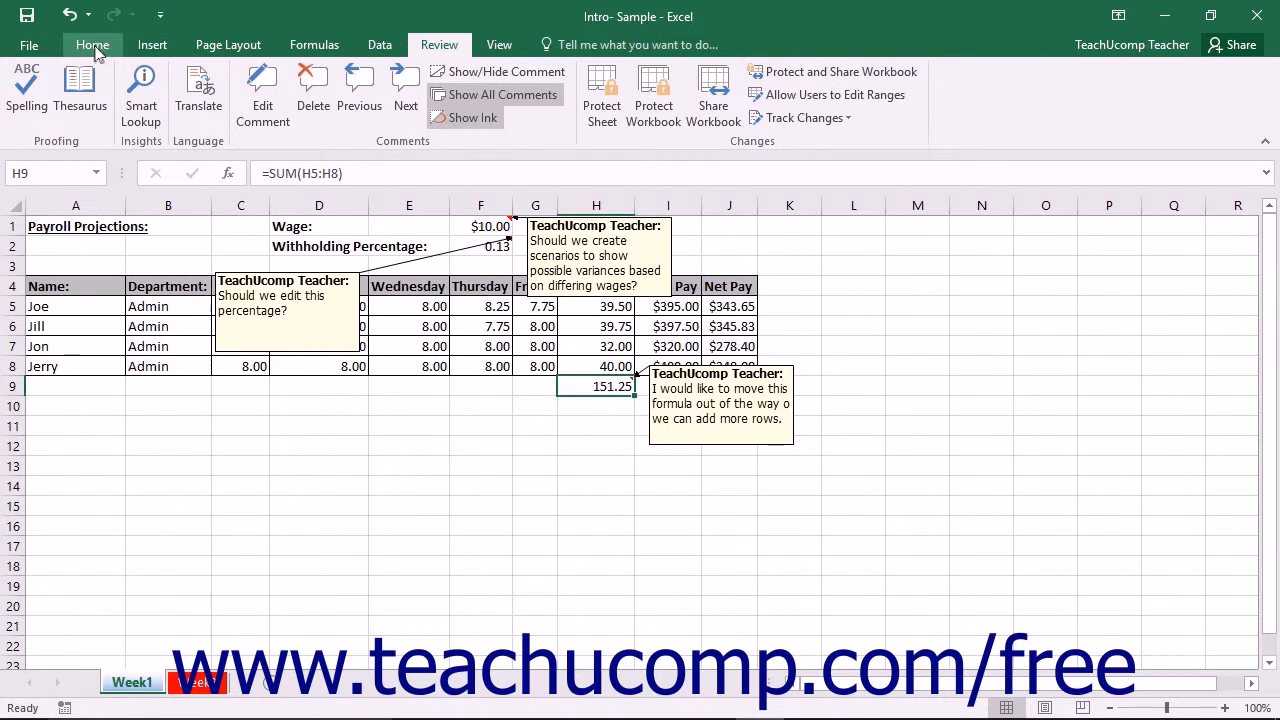
Set the page setup to print comments "As displayed on sheet" and open the print preview.
{"action": "left_click", "coordinate": [200, 46]}
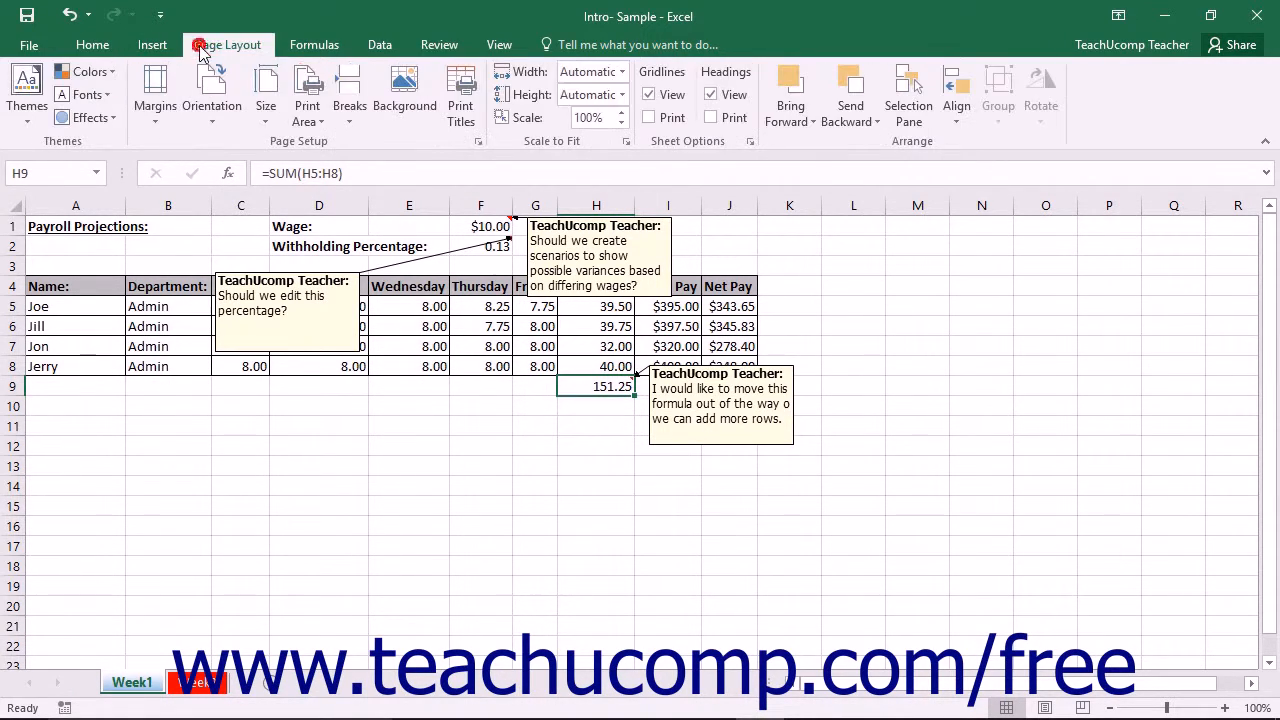
{"action": "left_click", "coordinate": [478, 141]}
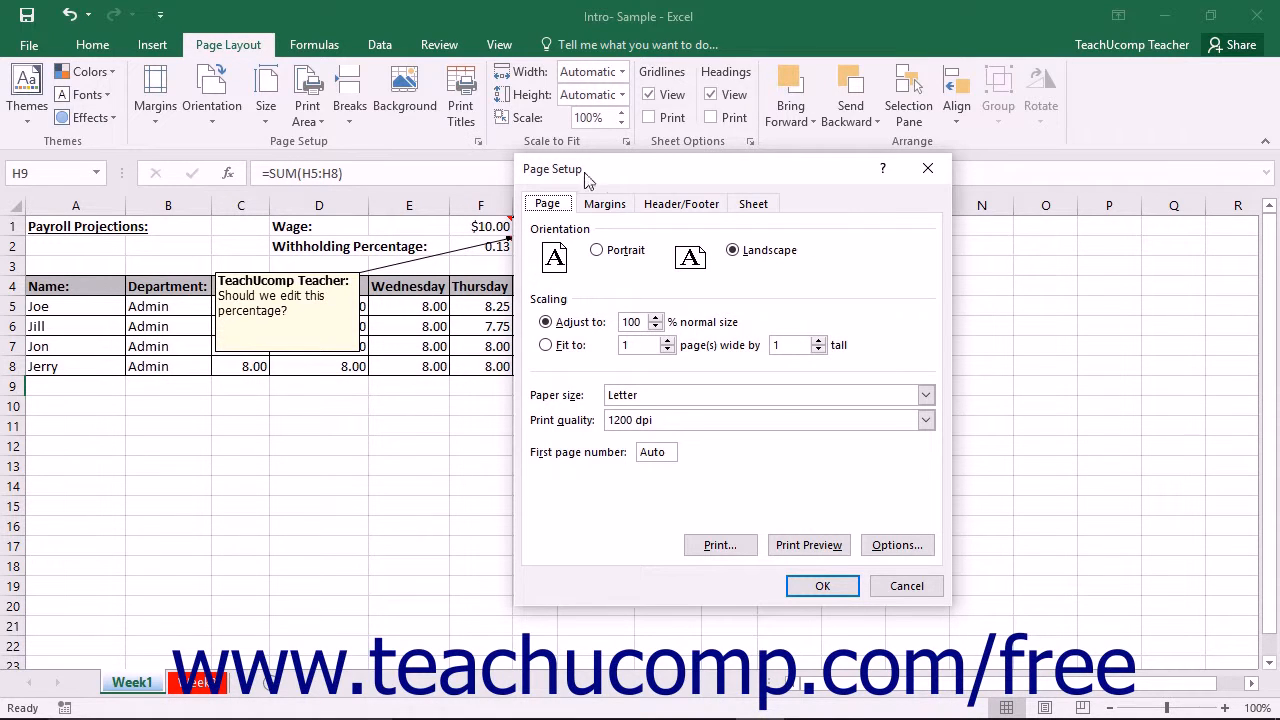
{"action": "left_click", "coordinate": [755, 208]}
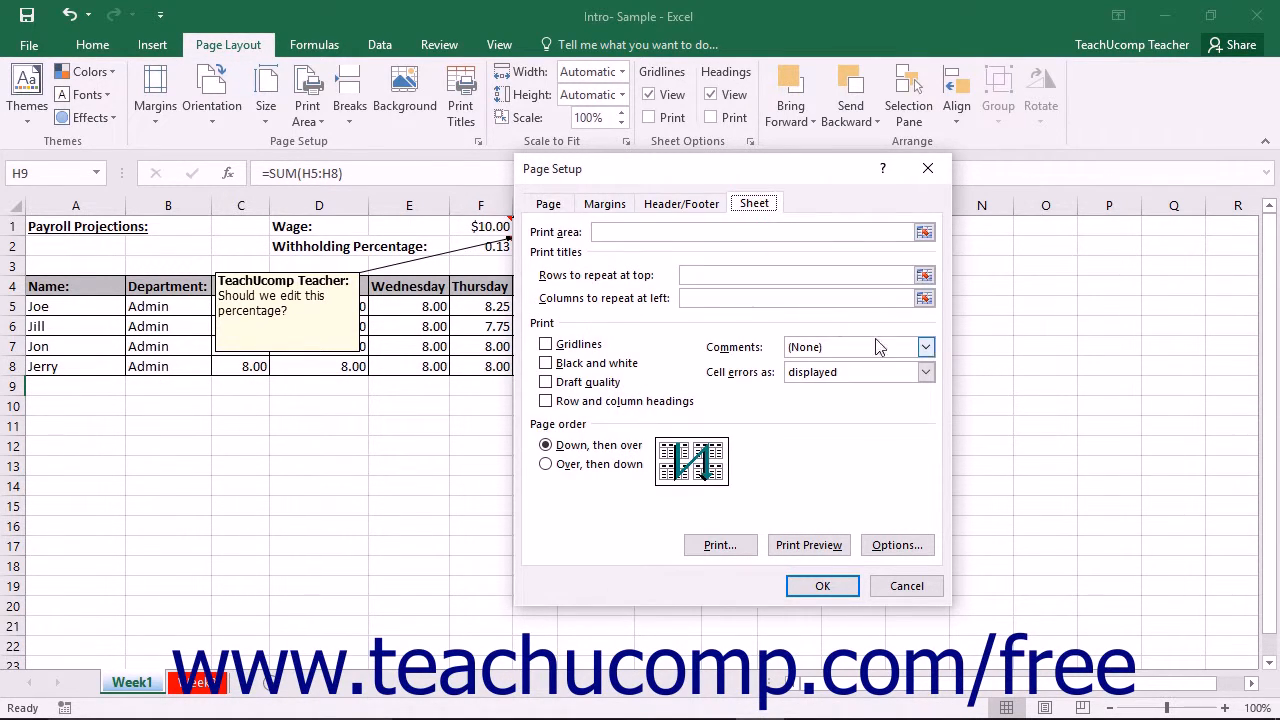
{"action": "left_click", "coordinate": [926, 348]}
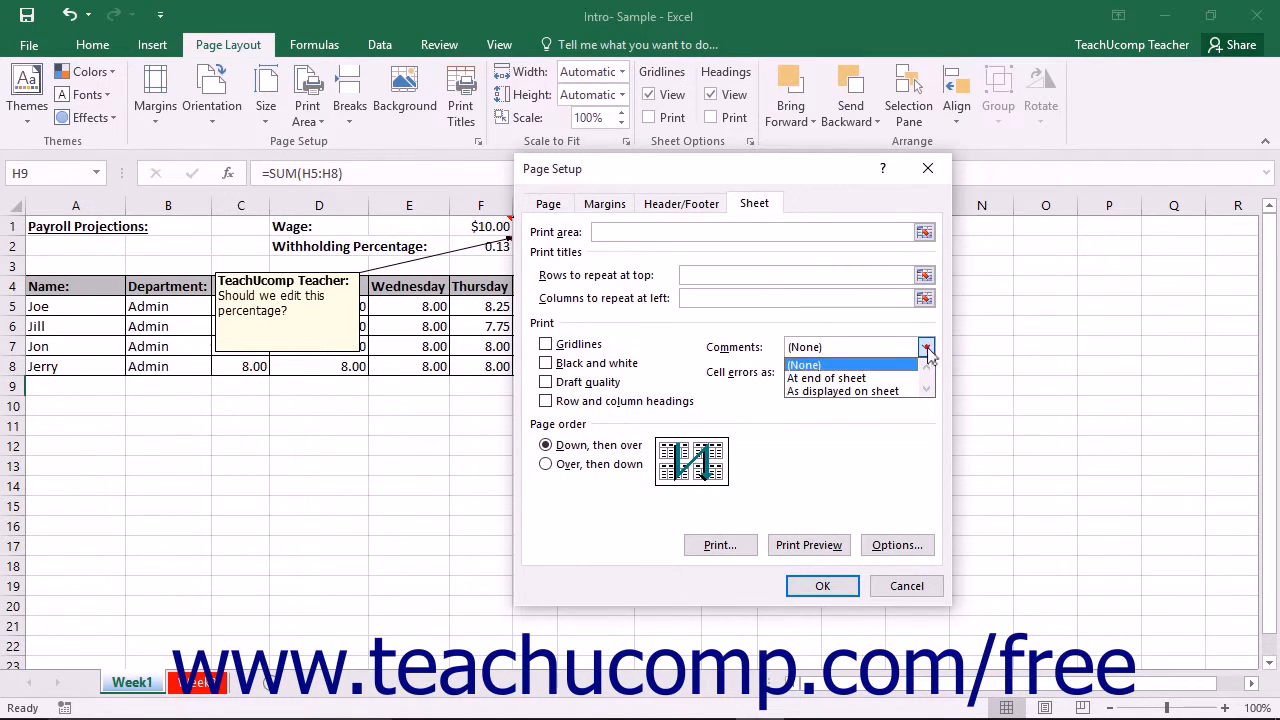
{"action": "left_click", "coordinate": [896, 392]}
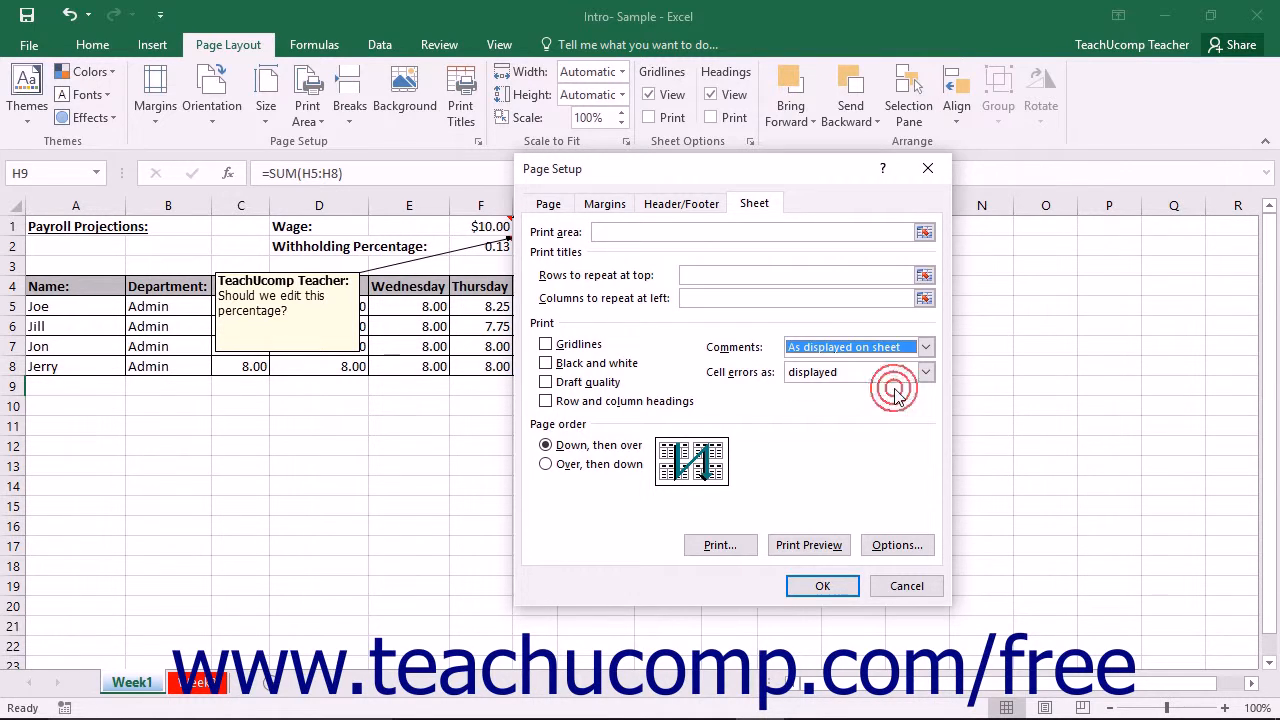
{"action": "left_click", "coordinate": [810, 548]}
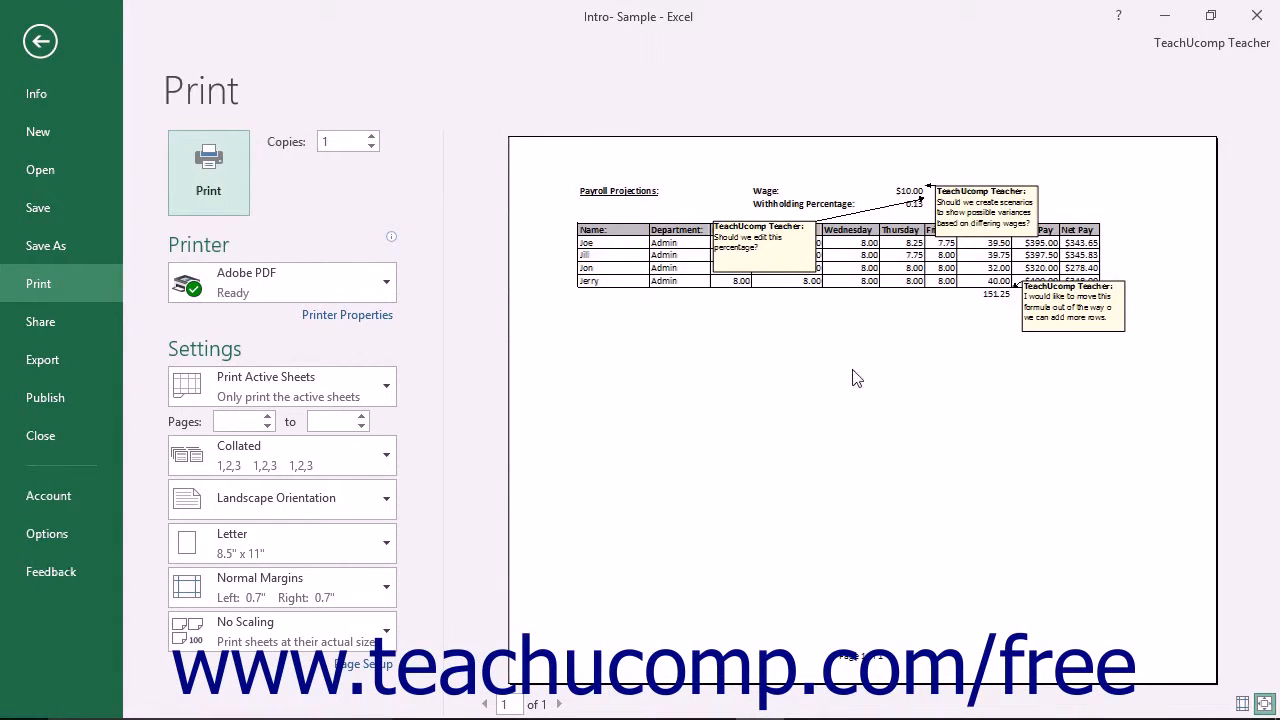